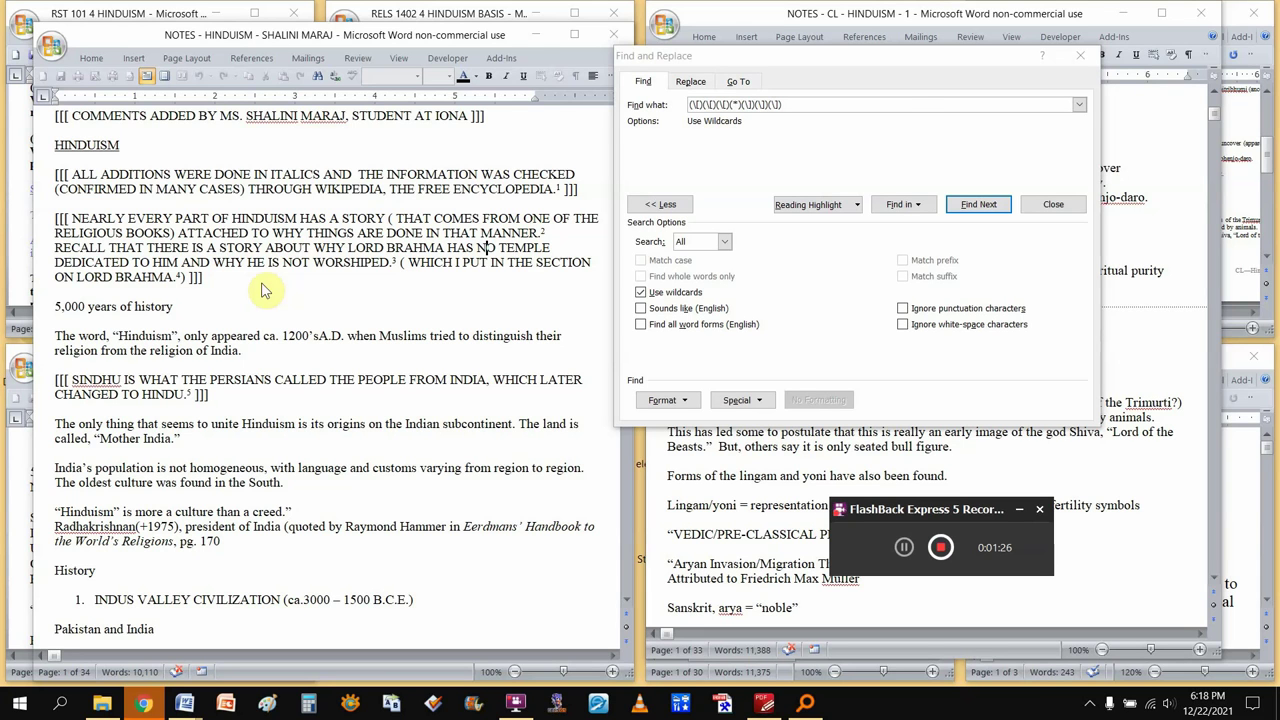
Select the three bracketed comment paragraphs below the HINDUISM heading together, skipping the ordinary text between them, and release the selection.
{"action": "left_click", "coordinate": [160, 186]}
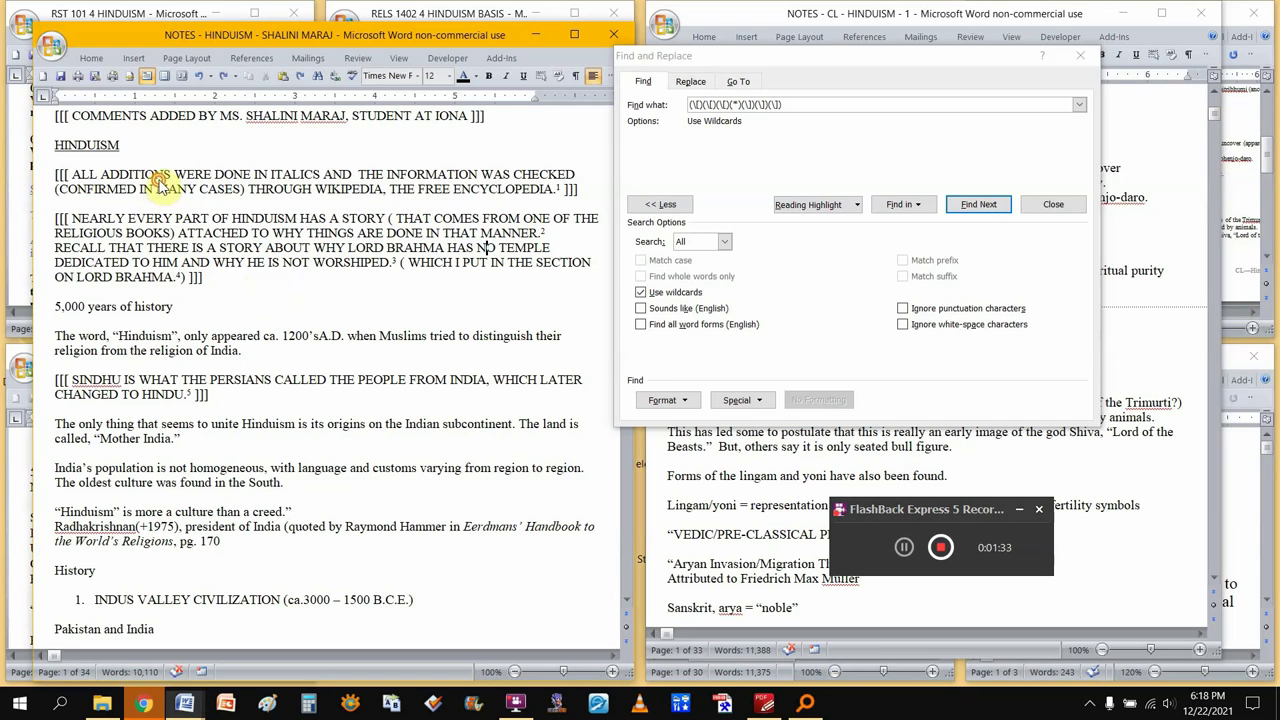
{"action": "triple_click", "coordinate": [160, 186]}
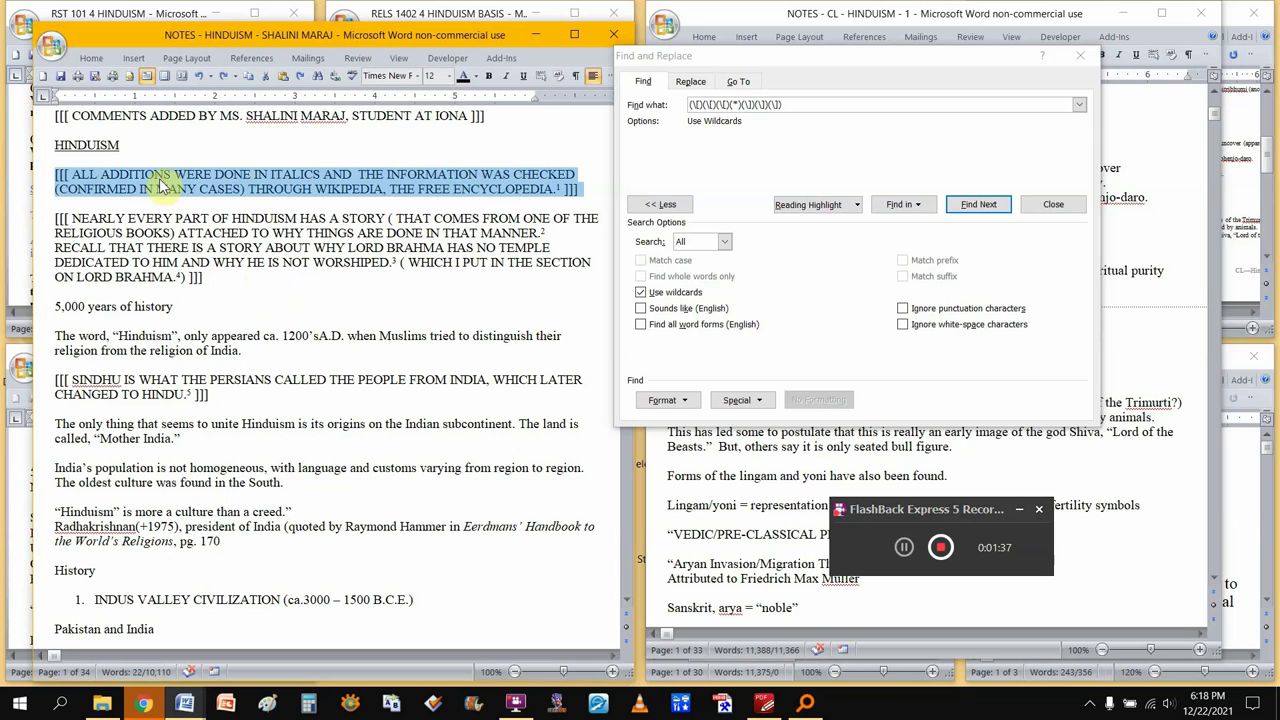
{"action": "left_click", "coordinate": [140, 236], "text": "shift"}
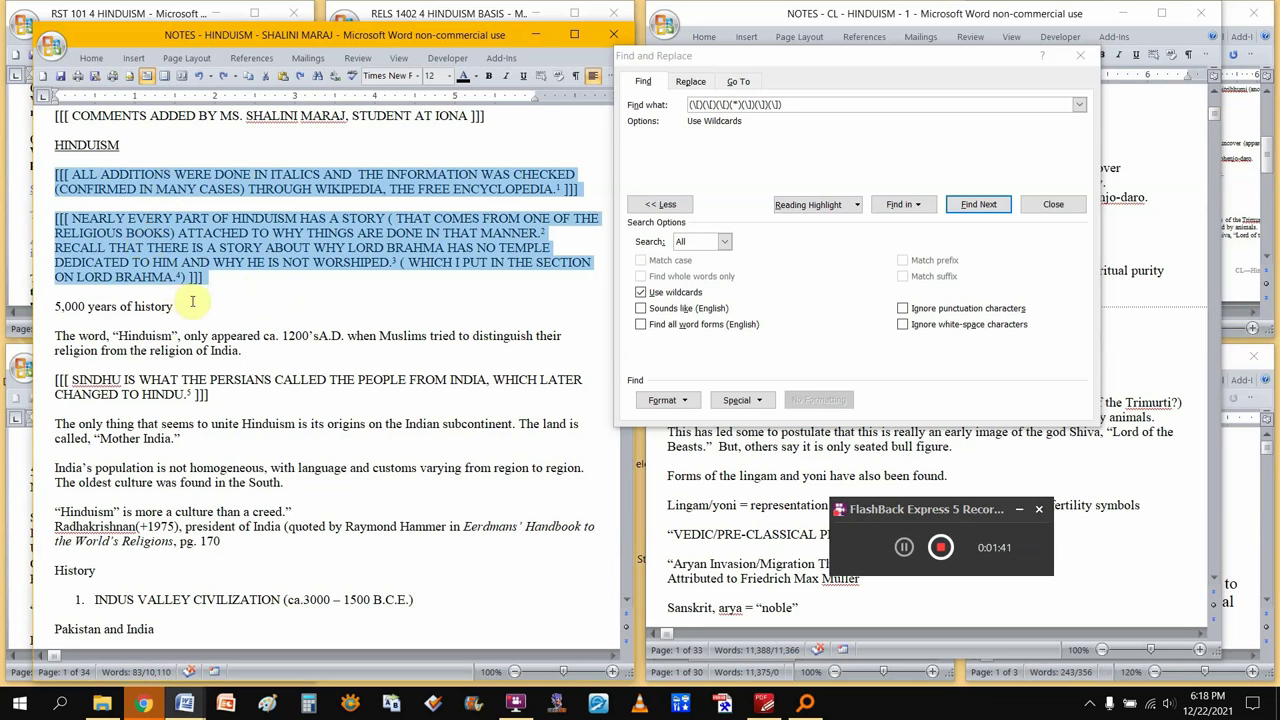
{"action": "triple_click", "coordinate": [160, 380], "text": "ctrl"}
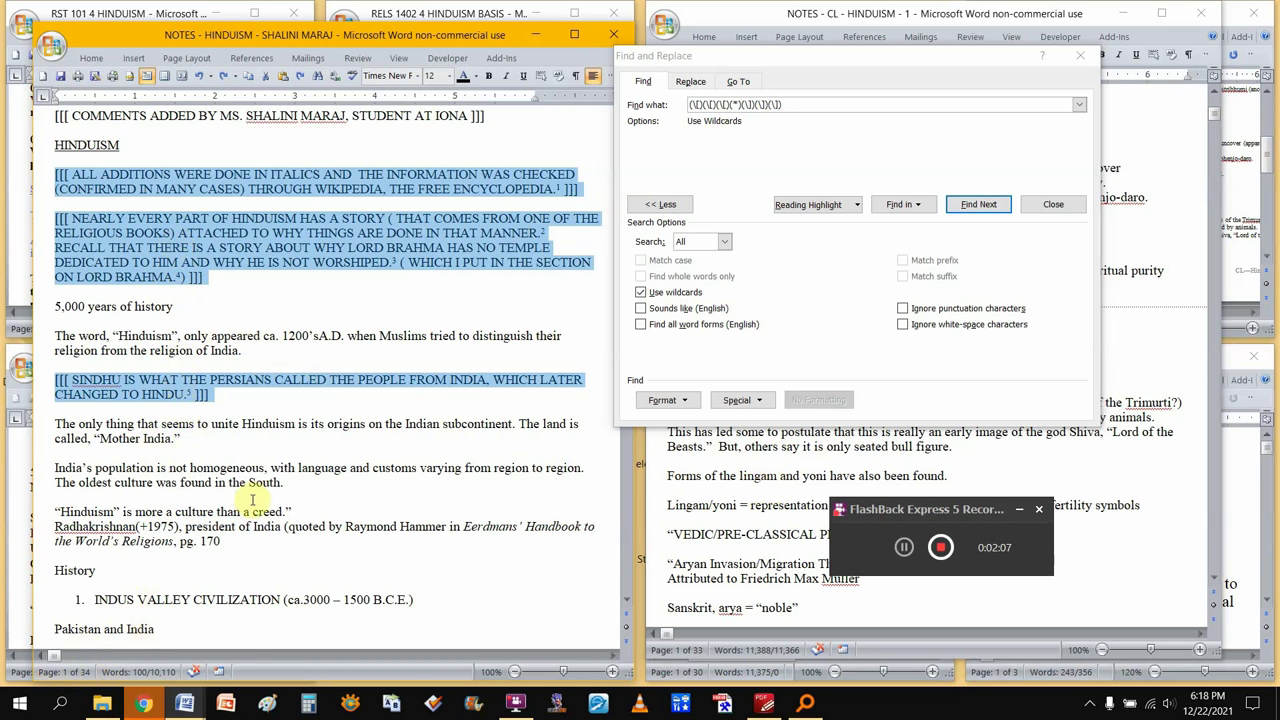
{"action": "left_click", "coordinate": [245, 288]}
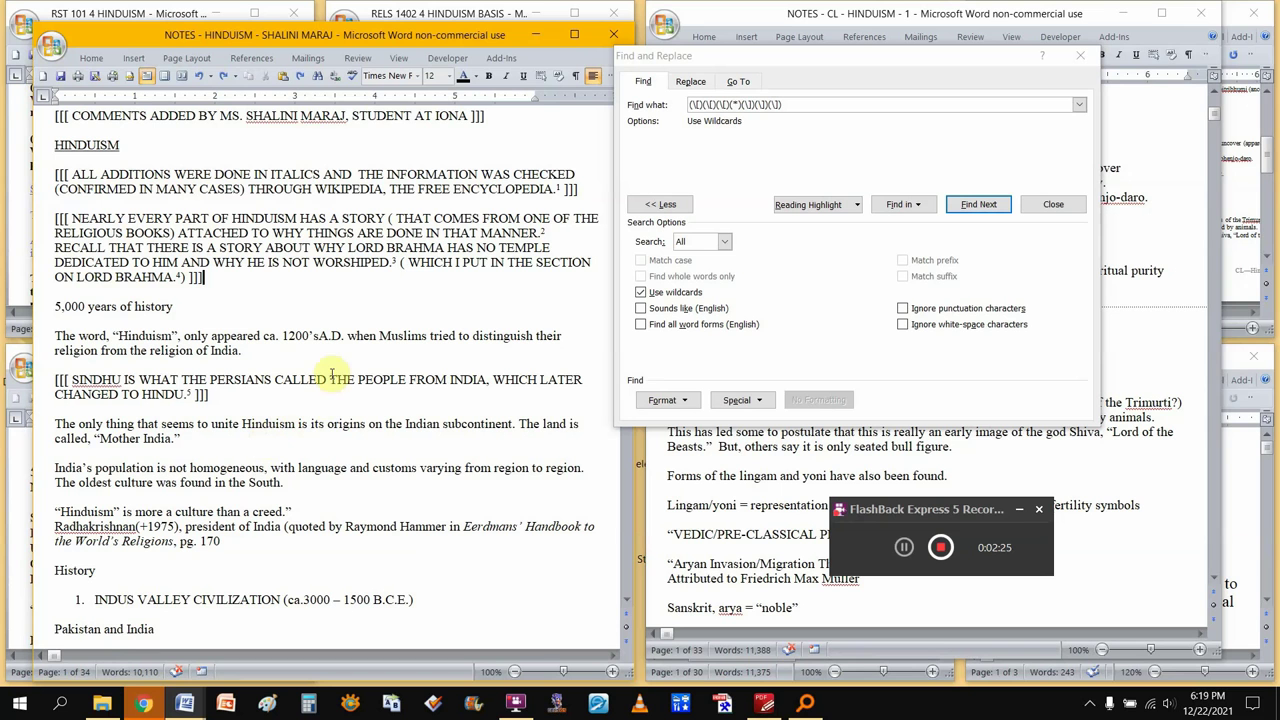
Switch to Chrome and review the groovyPost article's title and its section on finding and selecting all highlighted text.
{"action": "left_click", "coordinate": [145, 705]}
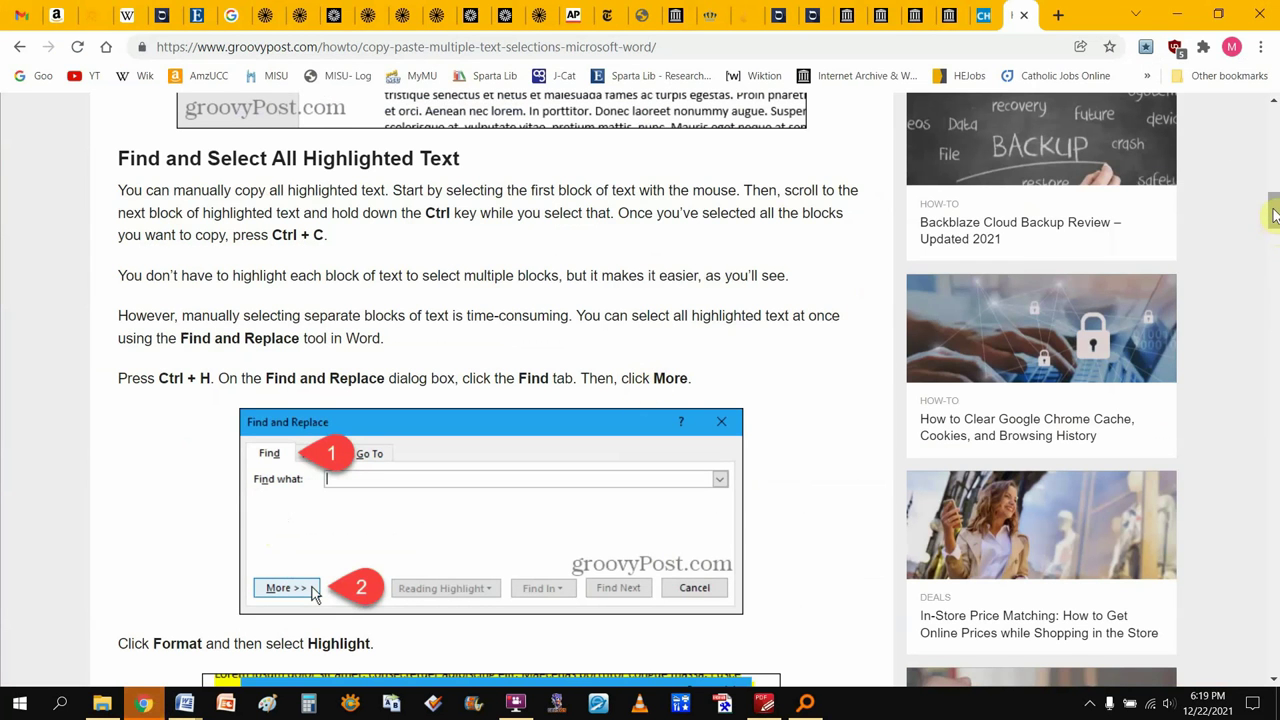
{"action": "left_click_drag", "start_coordinate": [1274, 215], "coordinate": [1274, 118]}
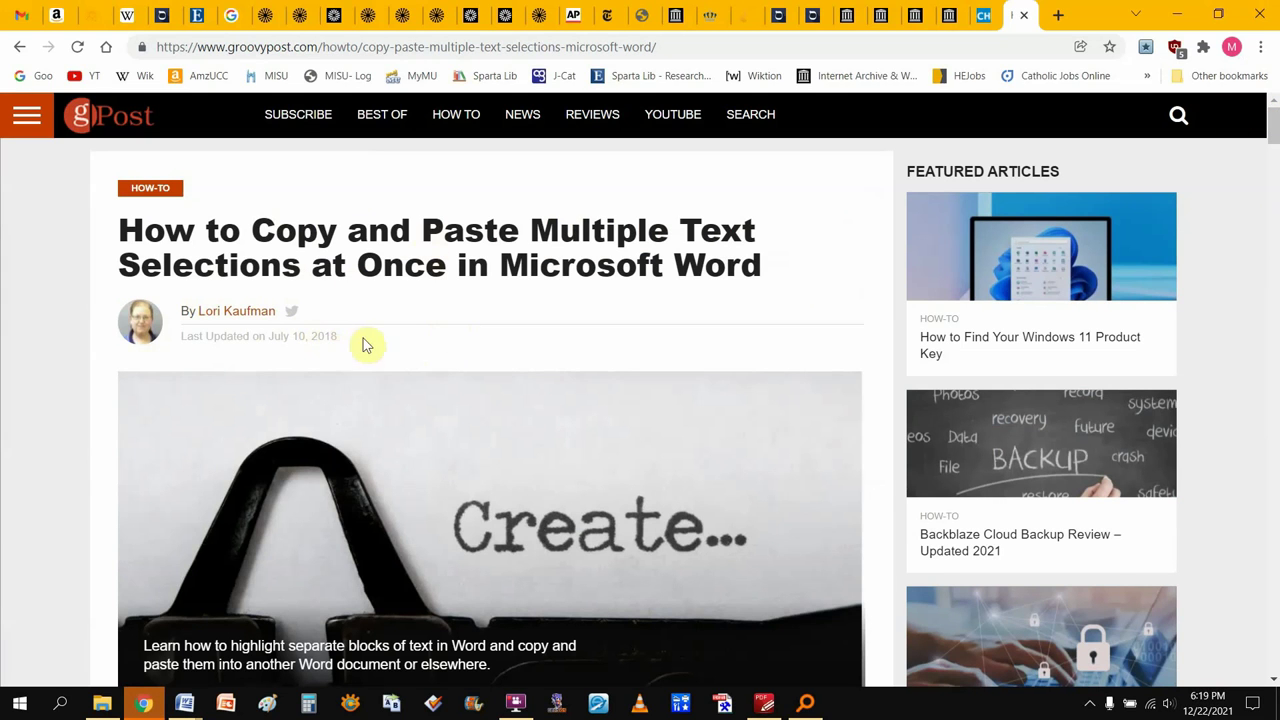
{"action": "left_click_drag", "start_coordinate": [1274, 126], "coordinate": [1274, 216]}
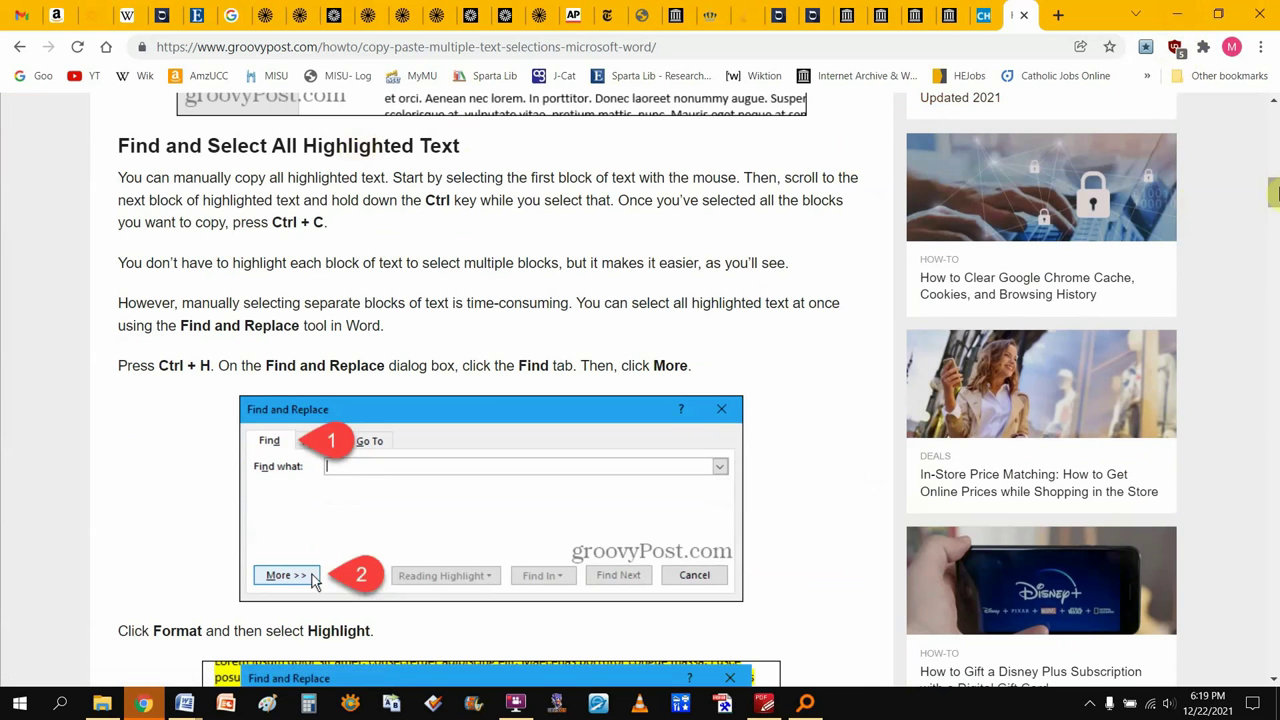
{"action": "mouse_move", "coordinate": [1274, 203]}
{"action": "left_mouse_down"}
{"action": "mouse_move", "coordinate": [1275, 217]}
{"action": "mouse_move", "coordinate": [1273, 188]}
{"action": "left_mouse_up"}
{"action": "left_click", "coordinate": [1177, 14]}
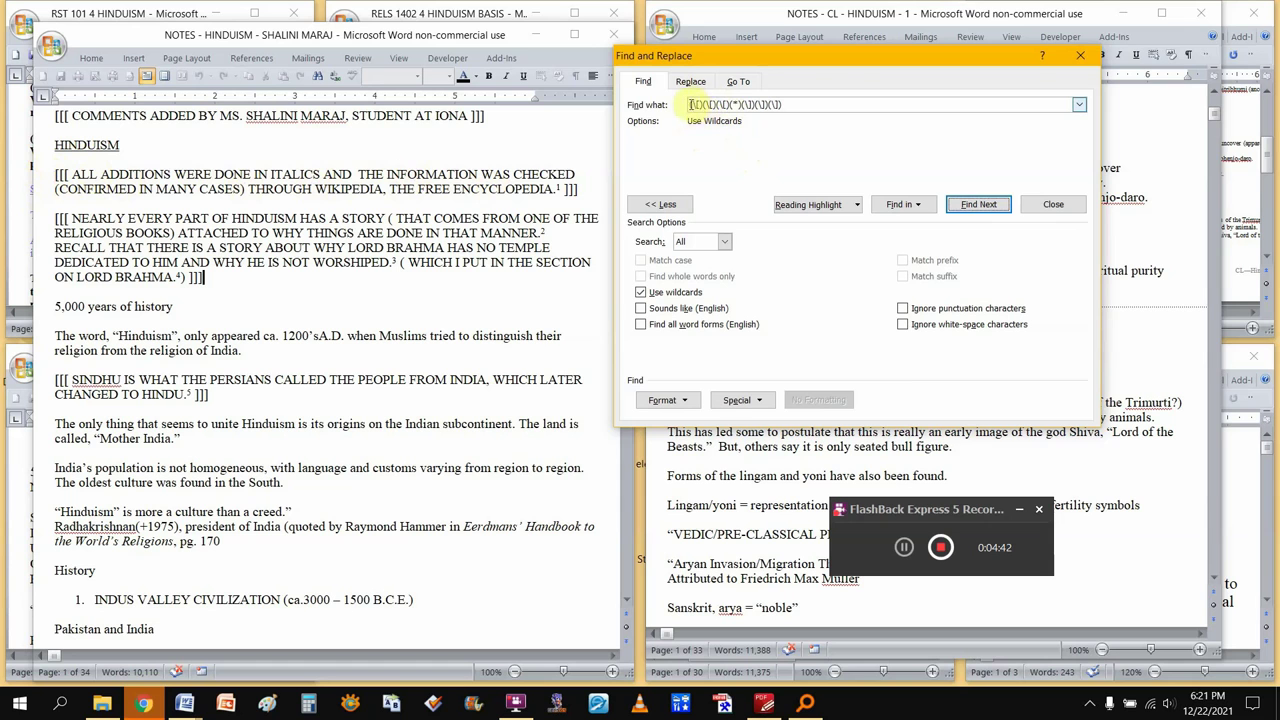
Examine the wildcard search expression (\[)(\[)(\[)(*)(\])(\])(\]) enlarged and through to its end.
{"action": "key", "text": "super+plus"}
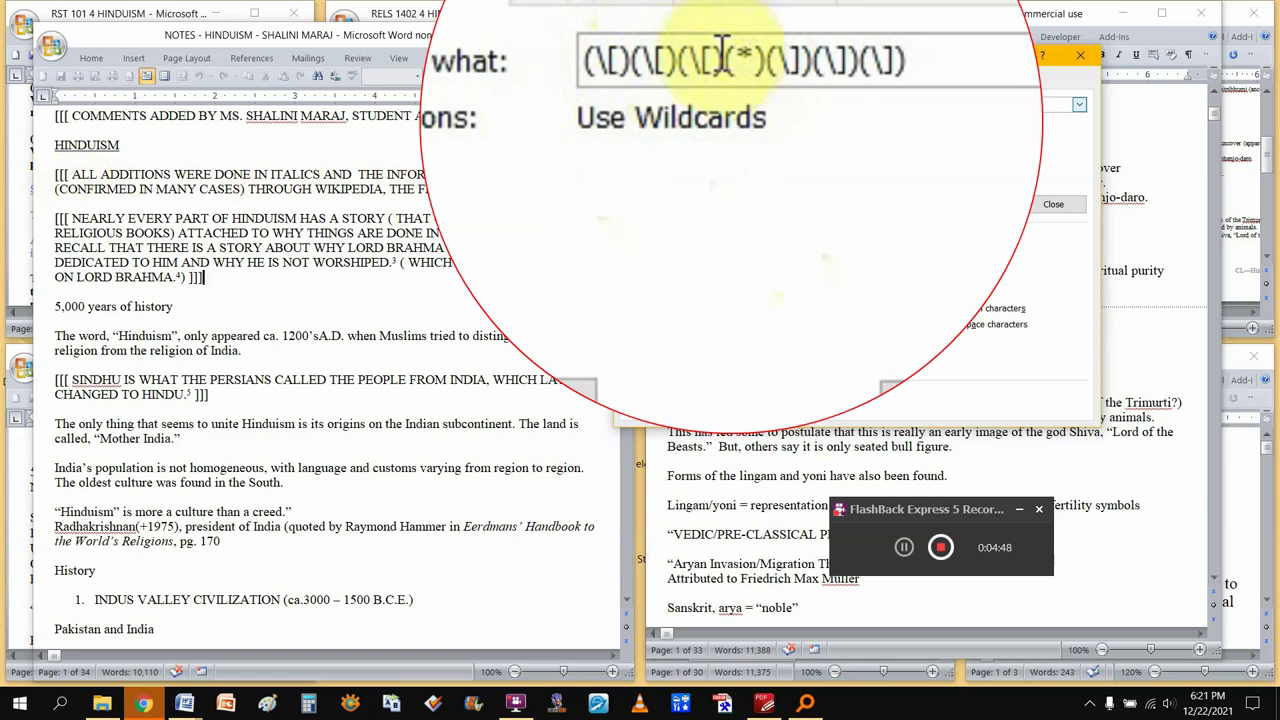
{"action": "key", "text": "super+Escape"}
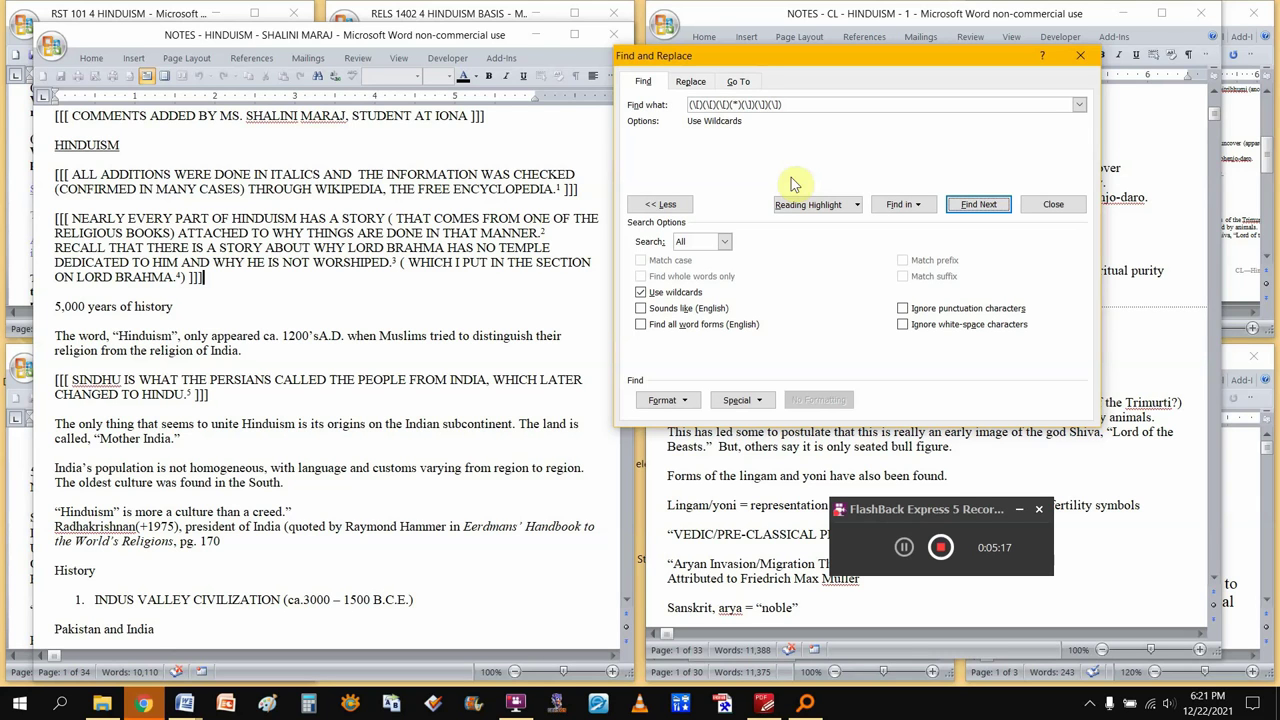
{"action": "left_click", "coordinate": [741, 105]}
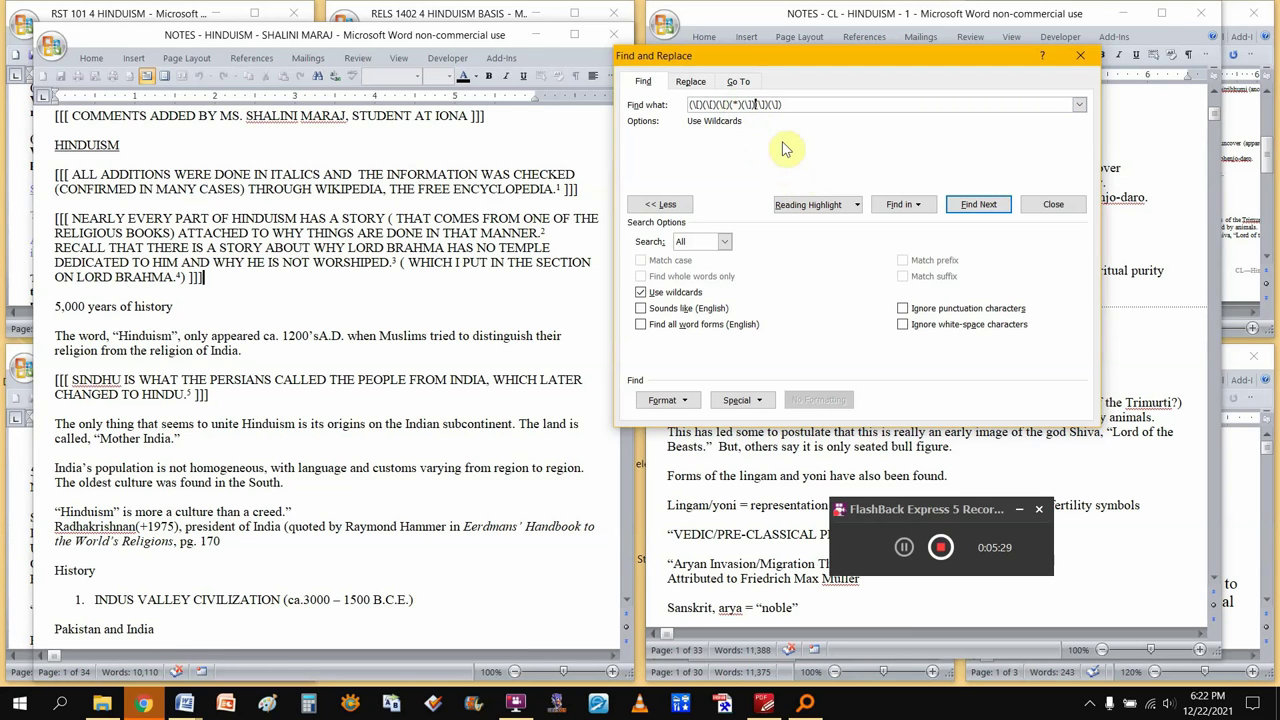
{"action": "key", "text": "Right"}
{"action": "key", "text": "Right"}
{"action": "key", "text": "Right"}
{"action": "key", "text": "Right"}
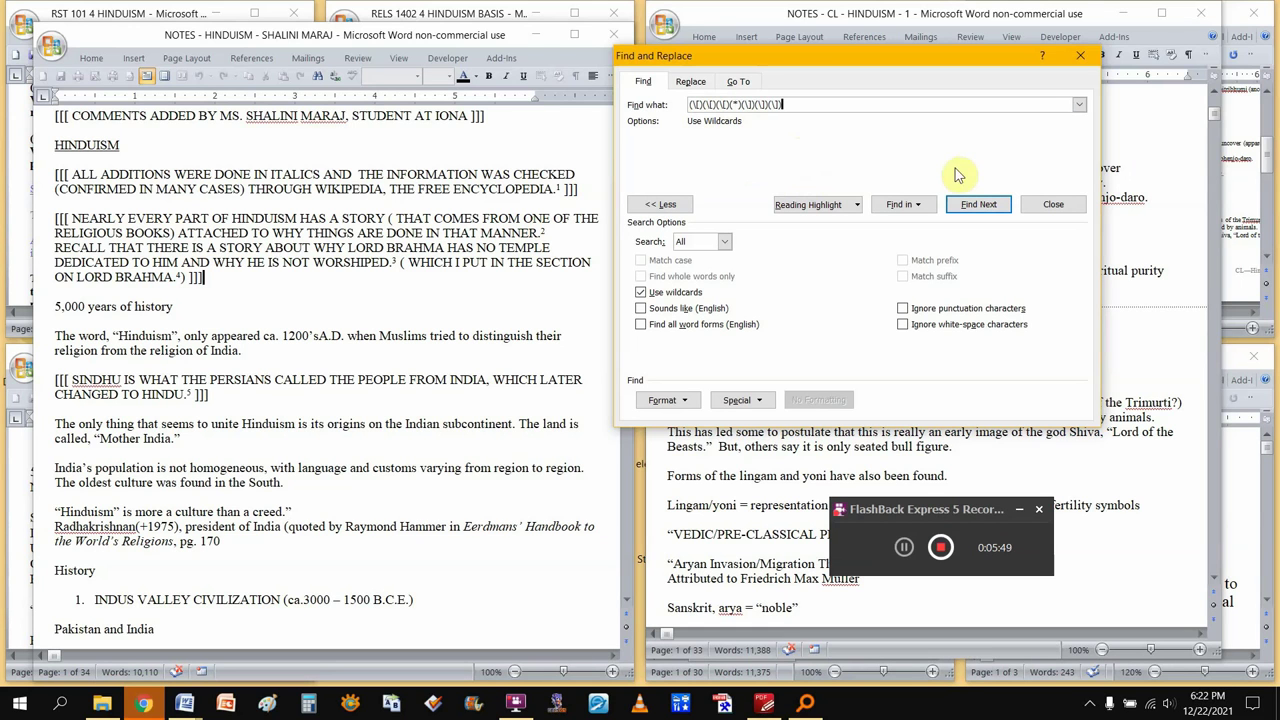
Step through the triple-bracketed comments one match at a time with the wildcard search.
{"action": "left_click", "coordinate": [975, 206]}
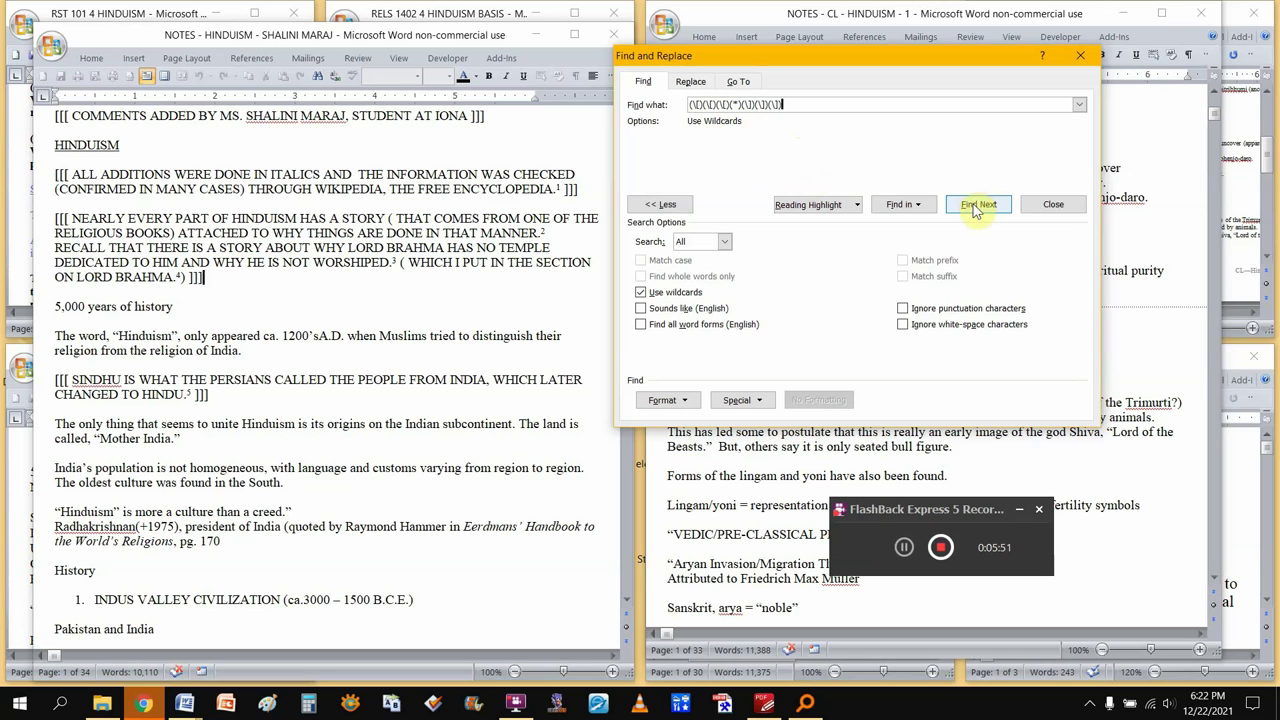
{"action": "left_click", "coordinate": [975, 206]}
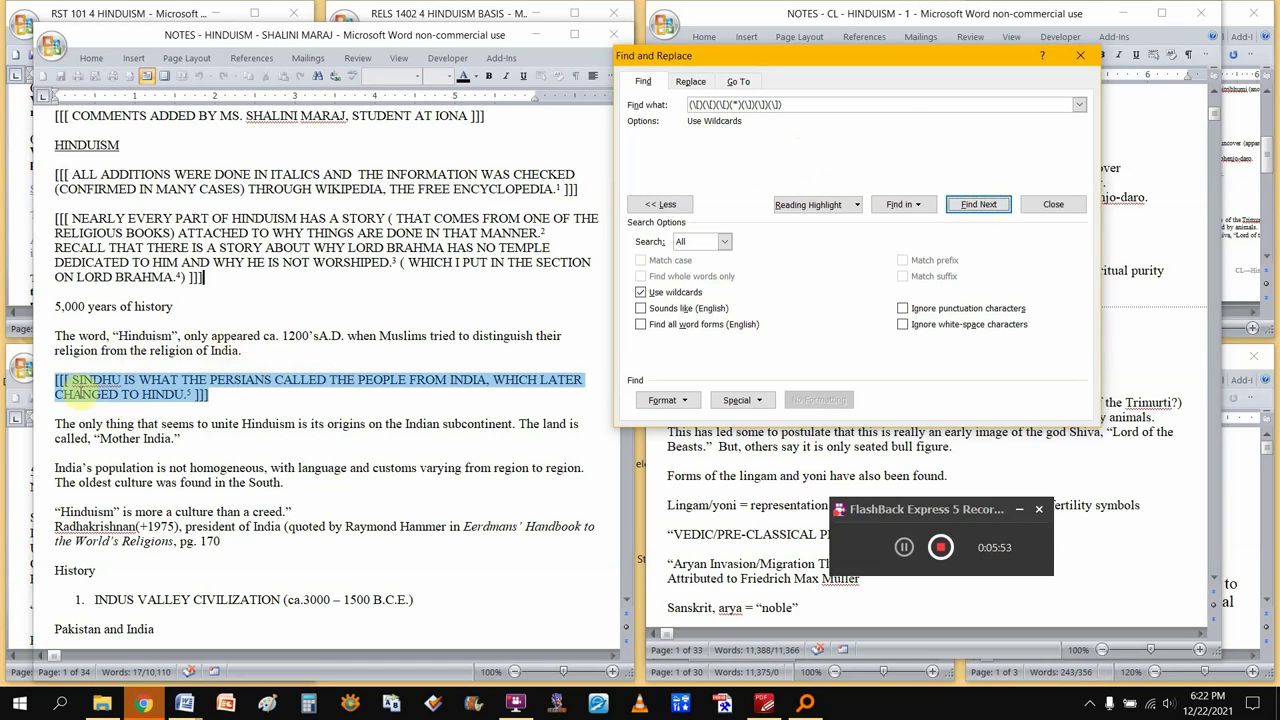
{"action": "left_click", "coordinate": [979, 206]}
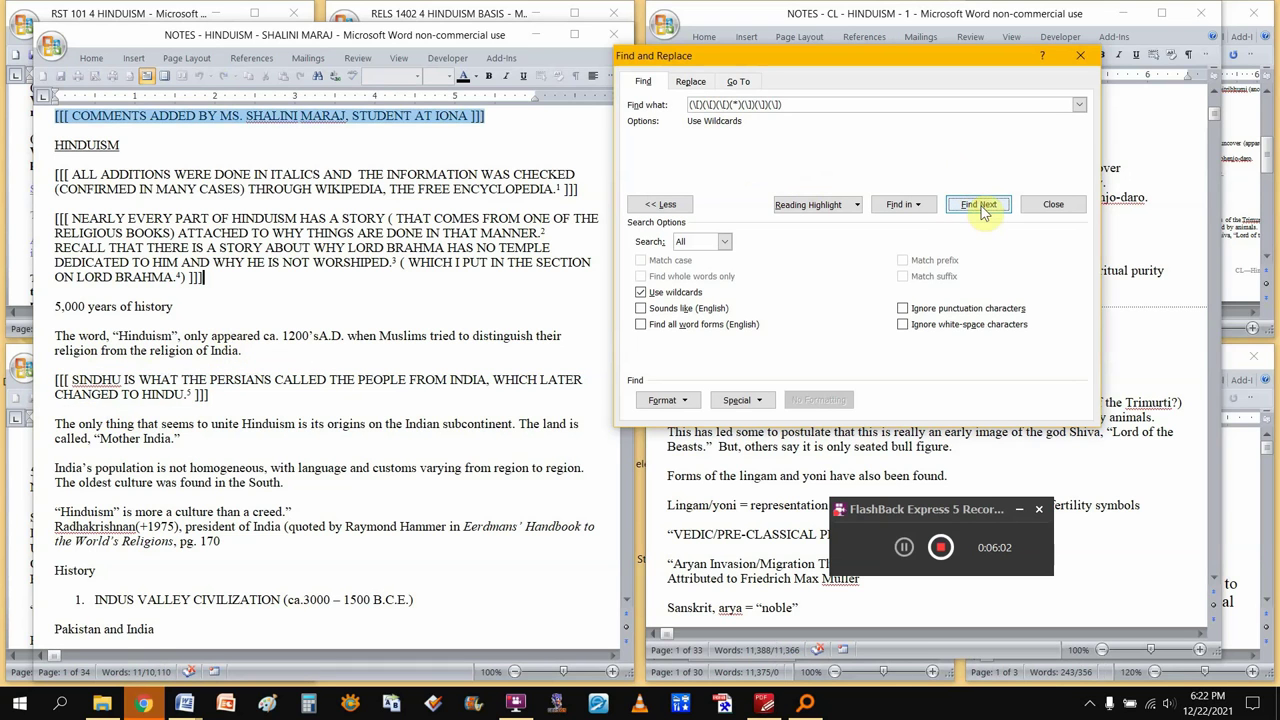
{"action": "left_click", "coordinate": [979, 206]}
{"action": "left_click", "coordinate": [979, 206]}
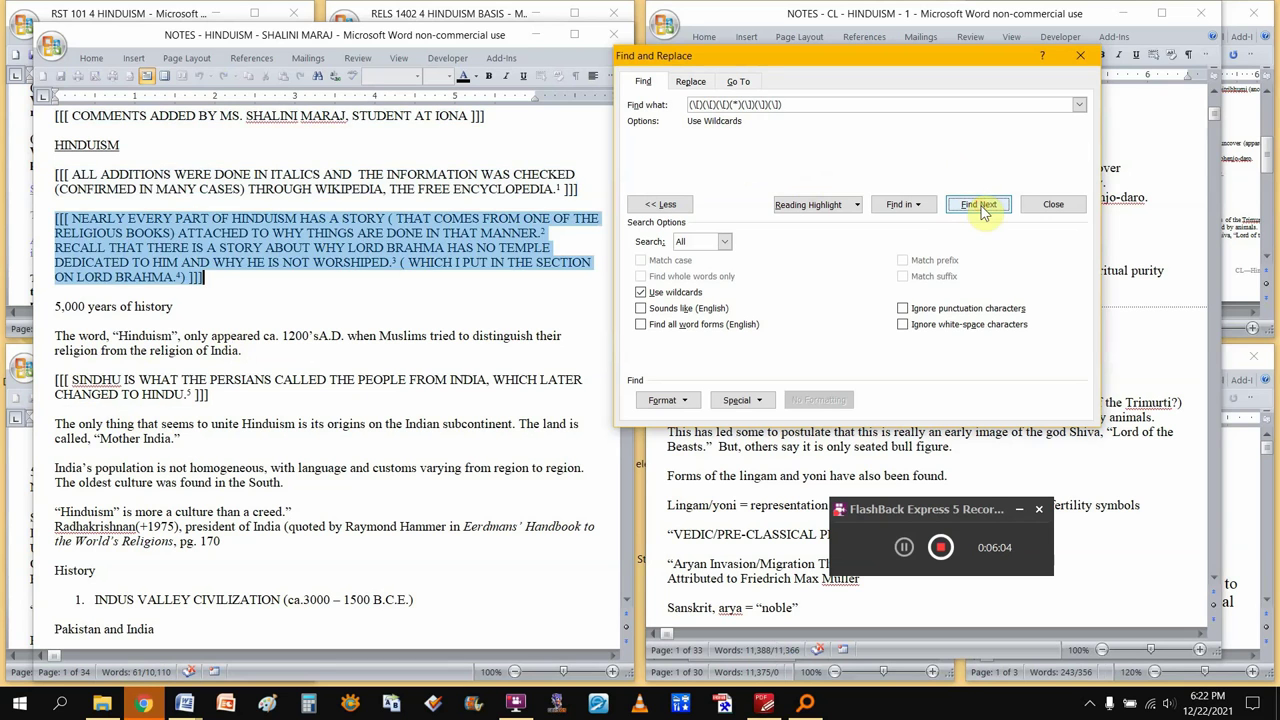
{"action": "left_click", "coordinate": [979, 206]}
Place the cursor at the start of the notes and select all triple-bracketed comments in the main document with the wildcard search.
{"action": "left_click", "coordinate": [172, 128]}
{"action": "left_click", "coordinate": [50, 116]}
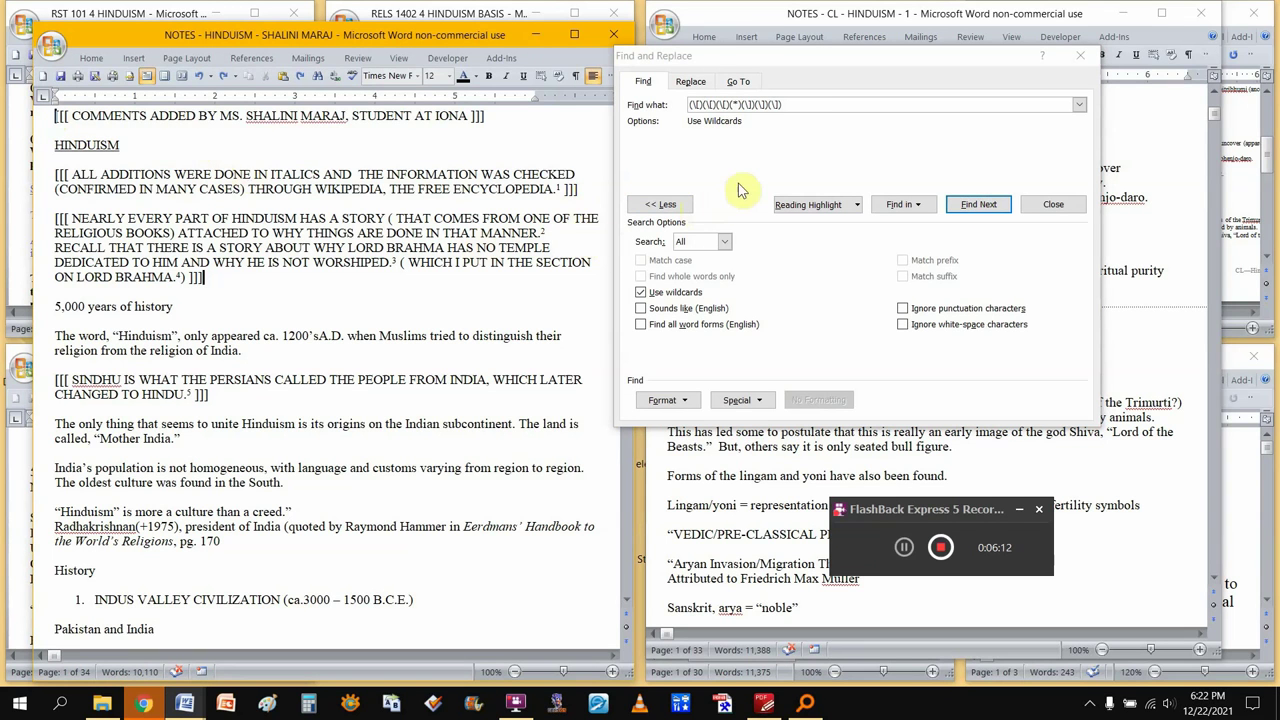
{"action": "left_click", "coordinate": [800, 260]}
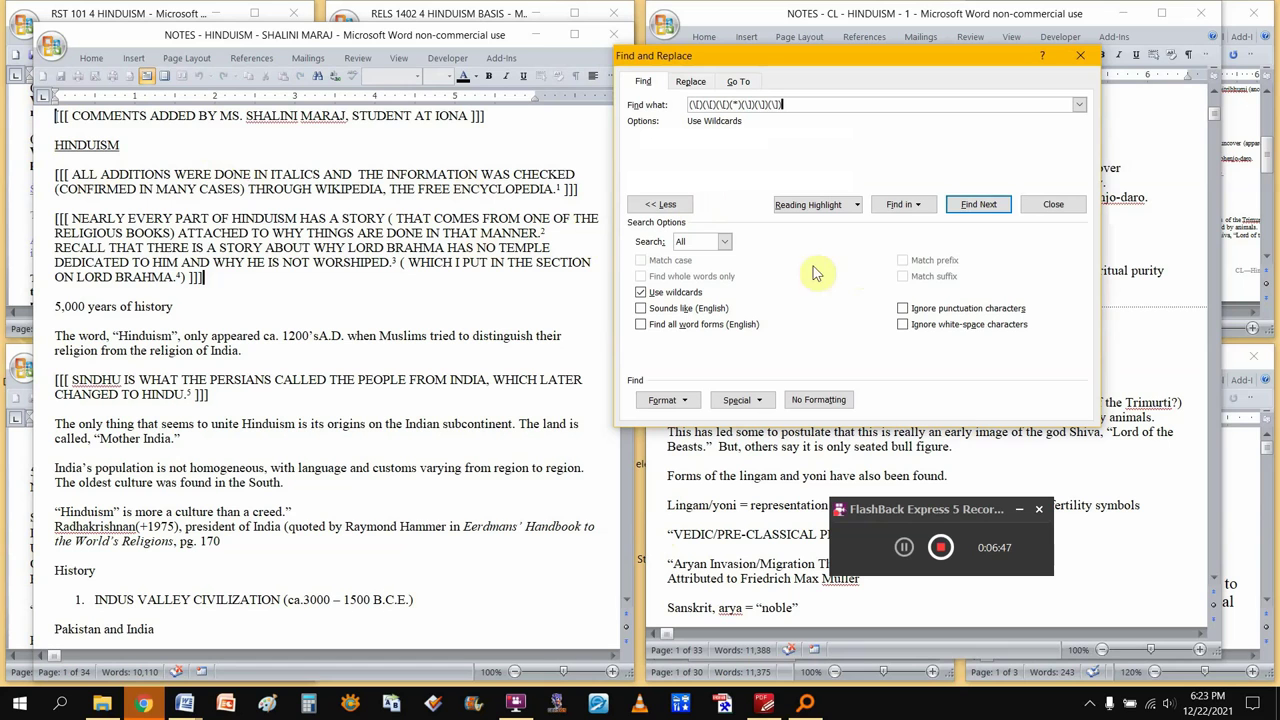
{"action": "left_click", "coordinate": [910, 205]}
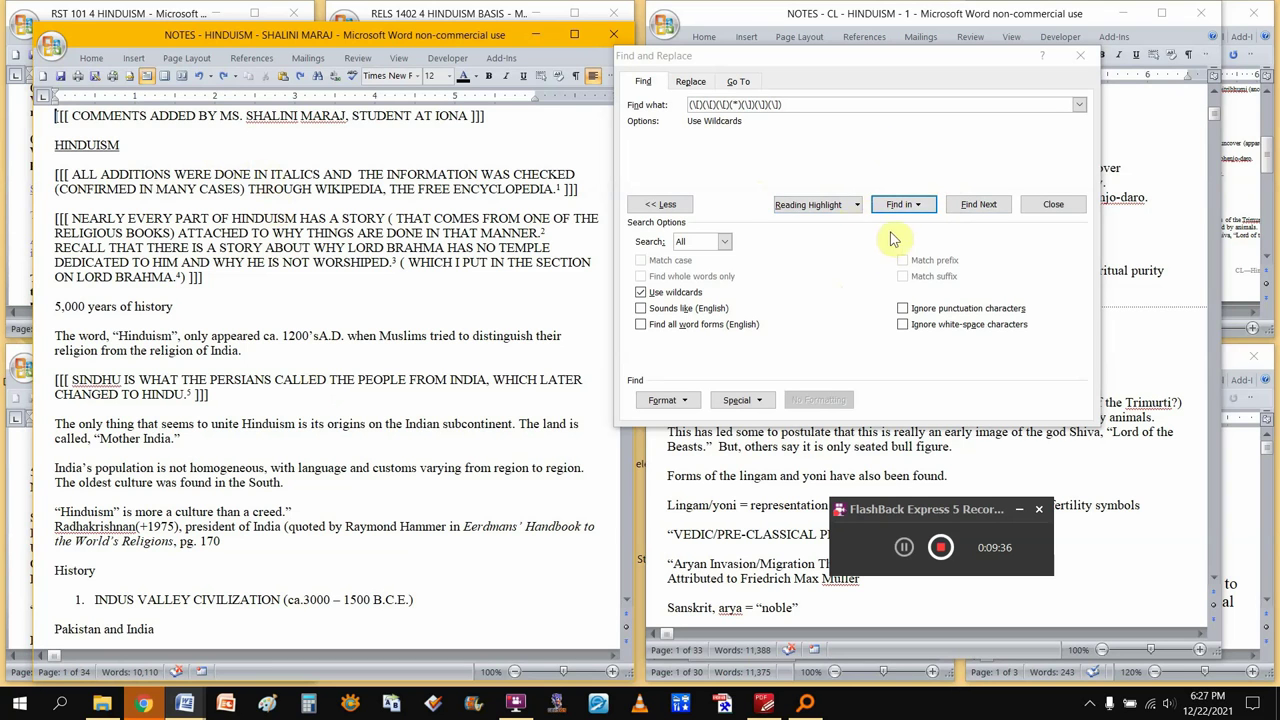
{"action": "left_click", "coordinate": [920, 205]}
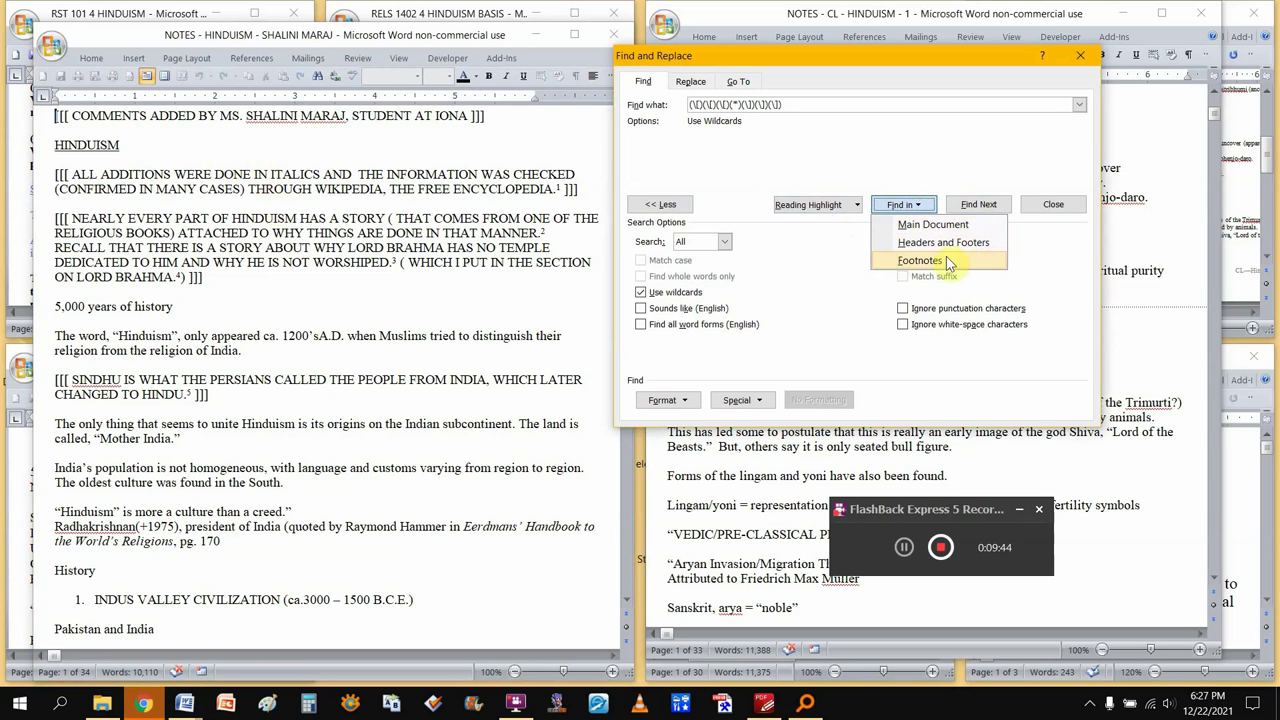
{"action": "left_click", "coordinate": [370, 246]}
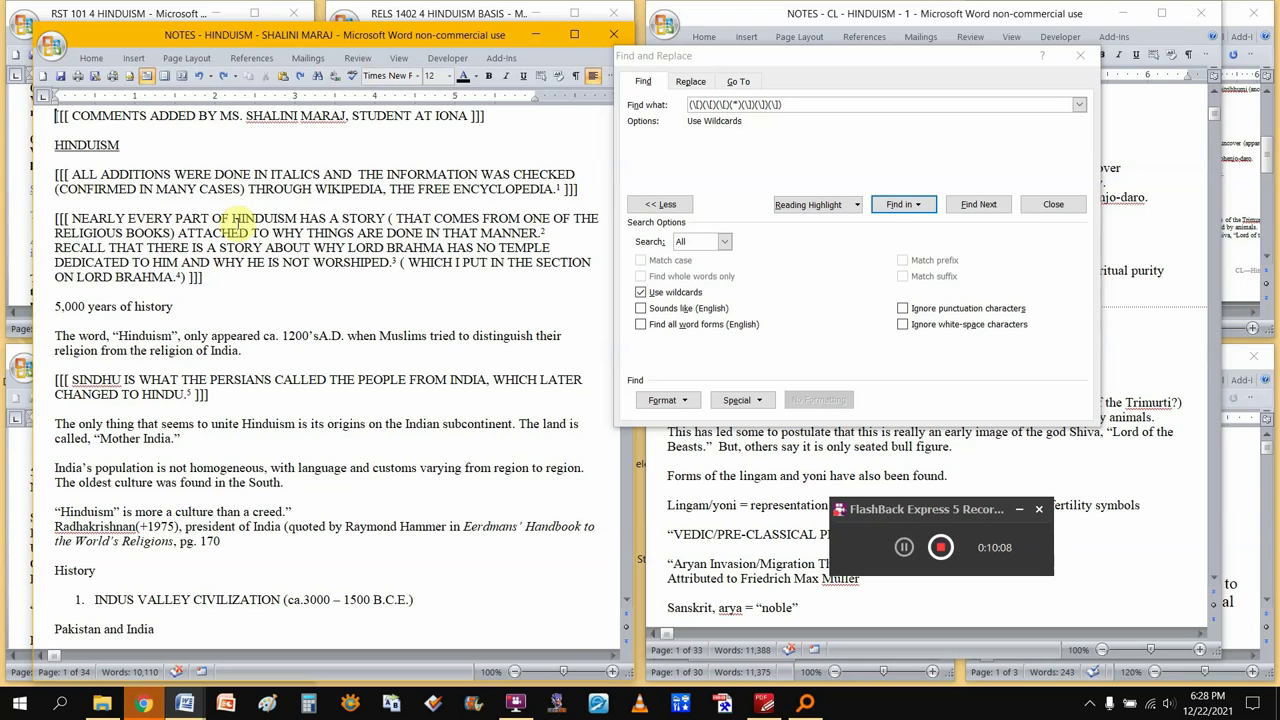
{"action": "left_click", "coordinate": [903, 204]}
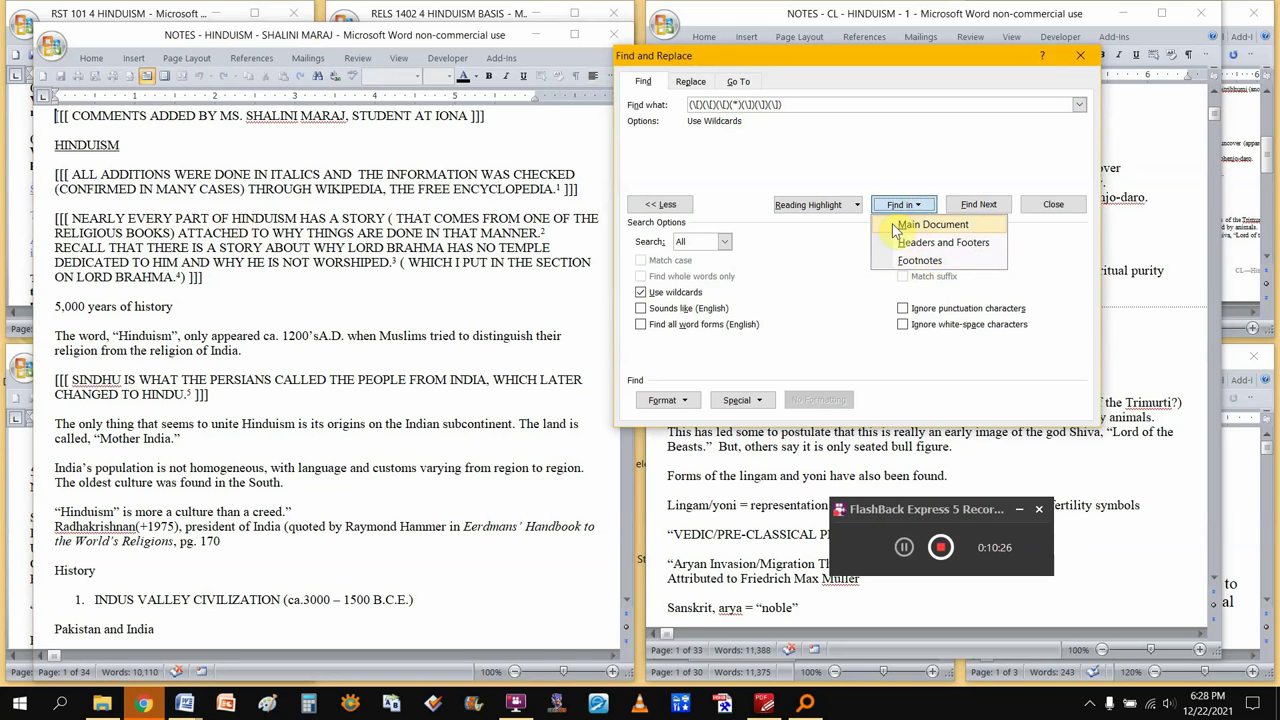
{"action": "left_click", "coordinate": [895, 228]}
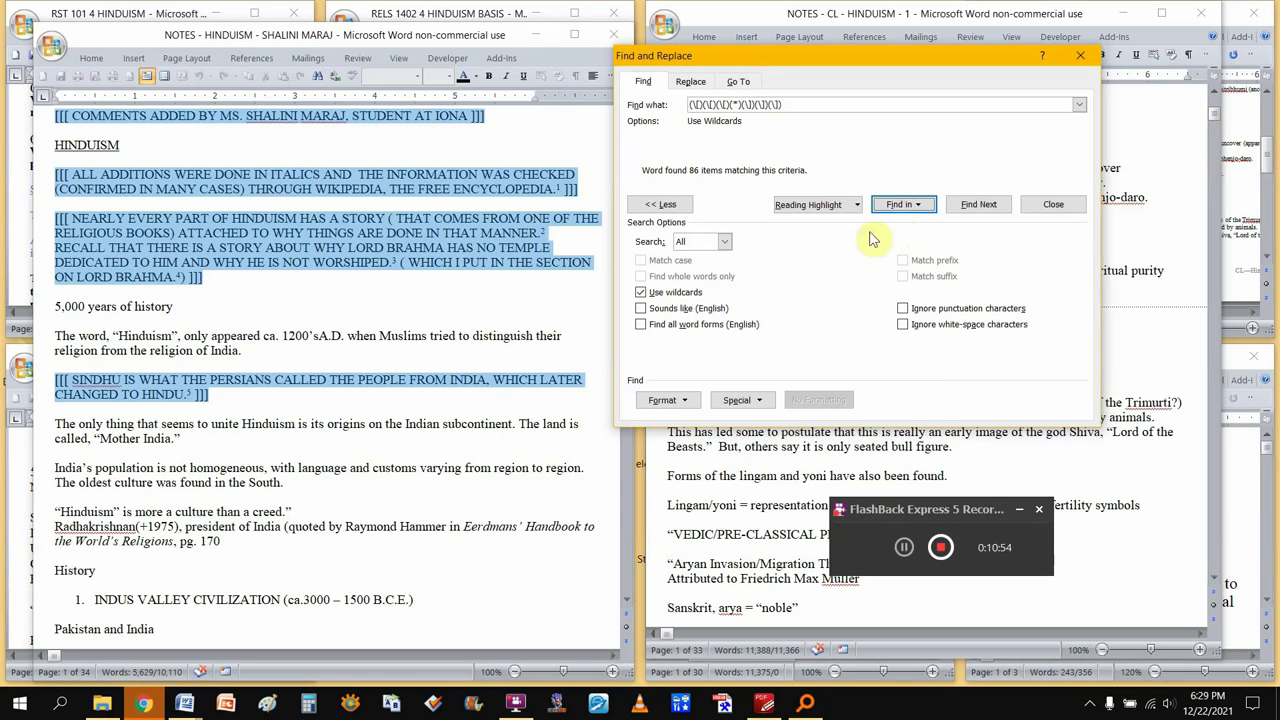
Cut all selected bracketed comments out of the Hinduism notes and check the document's end and beginning.
{"action": "left_click", "coordinate": [230, 34]}
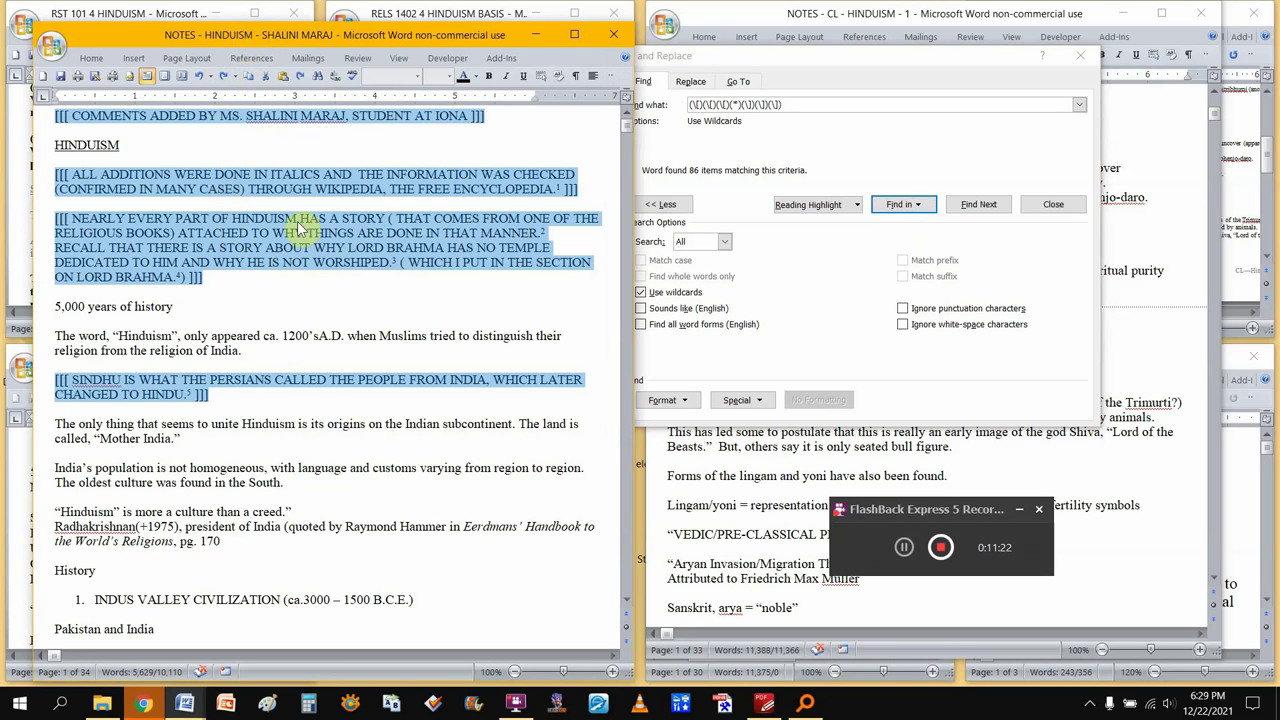
{"action": "left_click", "coordinate": [268, 80]}
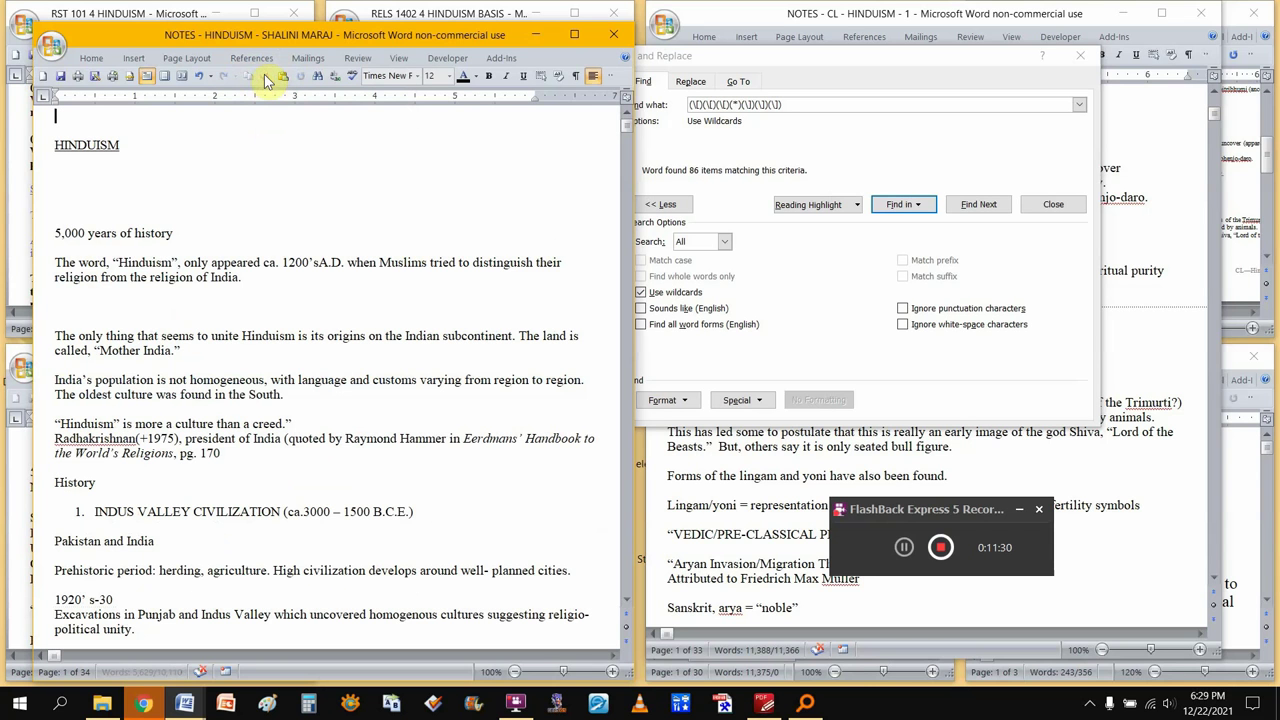
{"action": "left_click", "coordinate": [626, 127]}
{"action": "left_click_drag", "start_coordinate": [631, 249], "coordinate": [630, 602]}
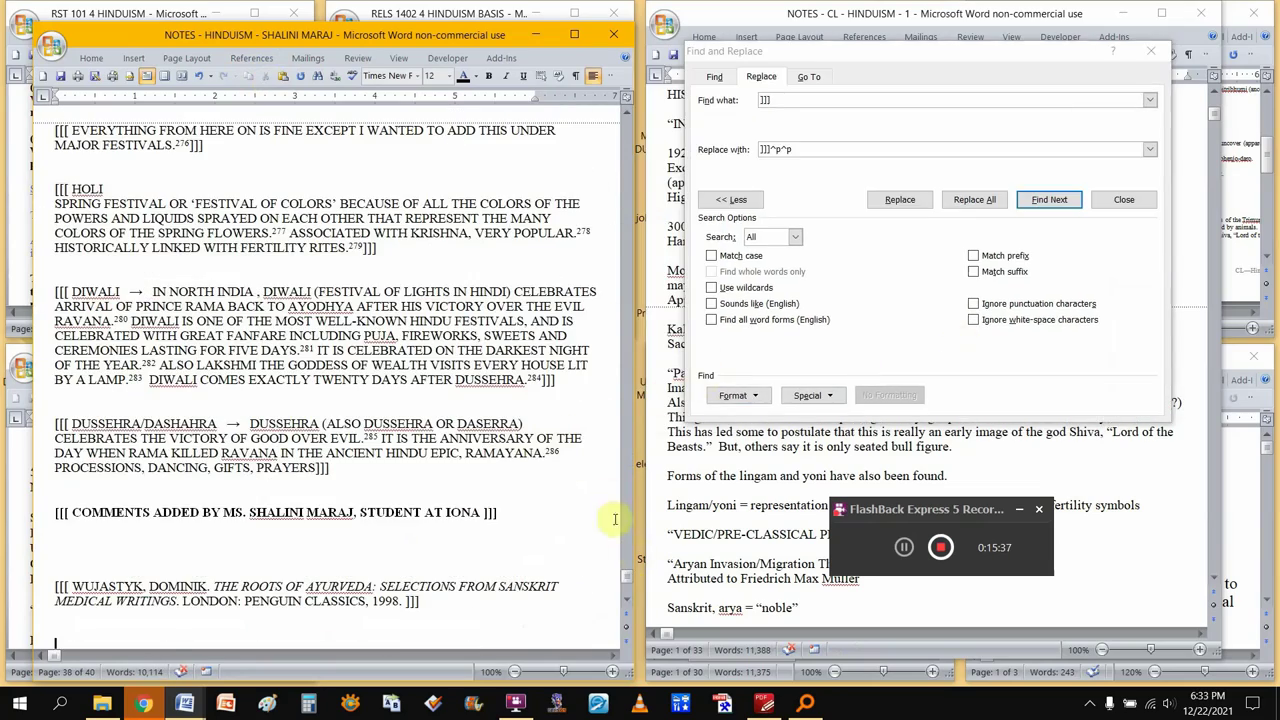
{"action": "key", "text": "ctrl+Home"}
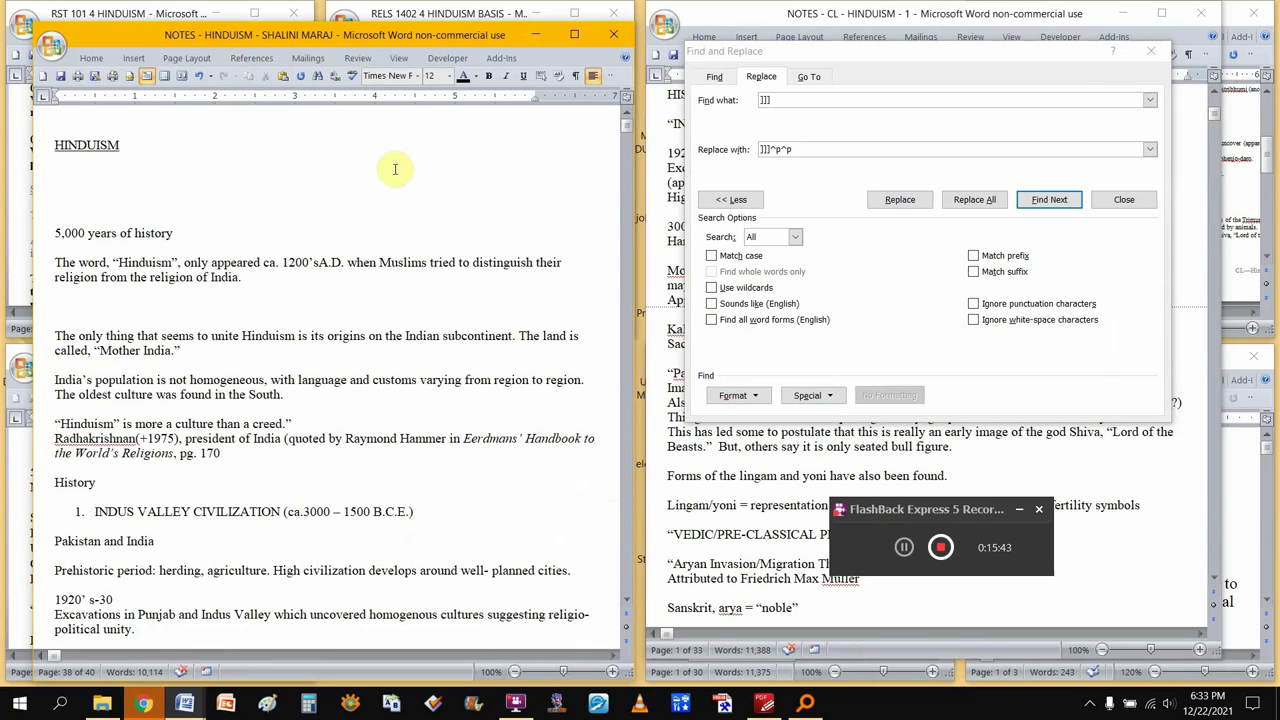